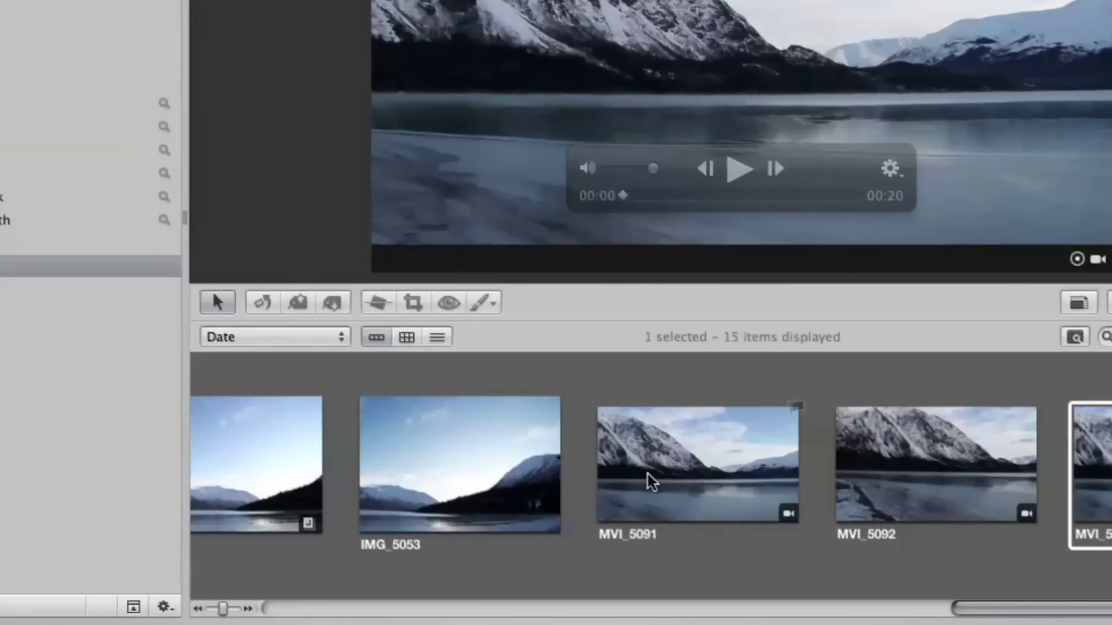
- Play MVI_5091 briefly, show its metadata (00:20, 1920 × 1080, 23.98 fps), and open Aperture preferences
{"action": "left_click", "coordinate": [651, 482]}
{"action": "left_click", "coordinate": [508, 457]}
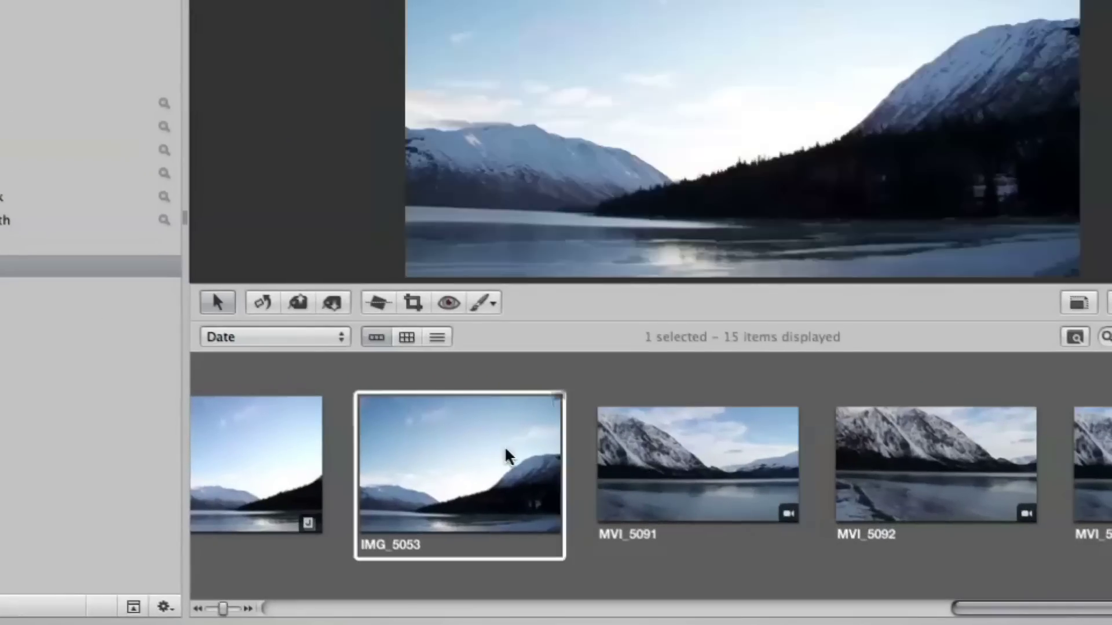
{"action": "left_click", "coordinate": [708, 465]}
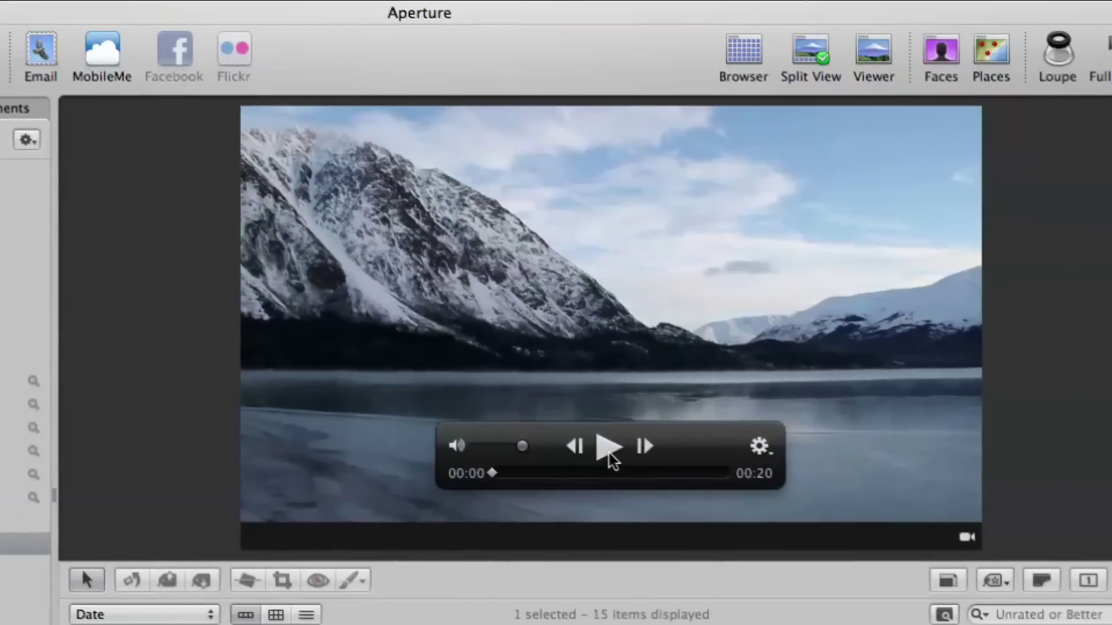
{"action": "left_click", "coordinate": [741, 180]}
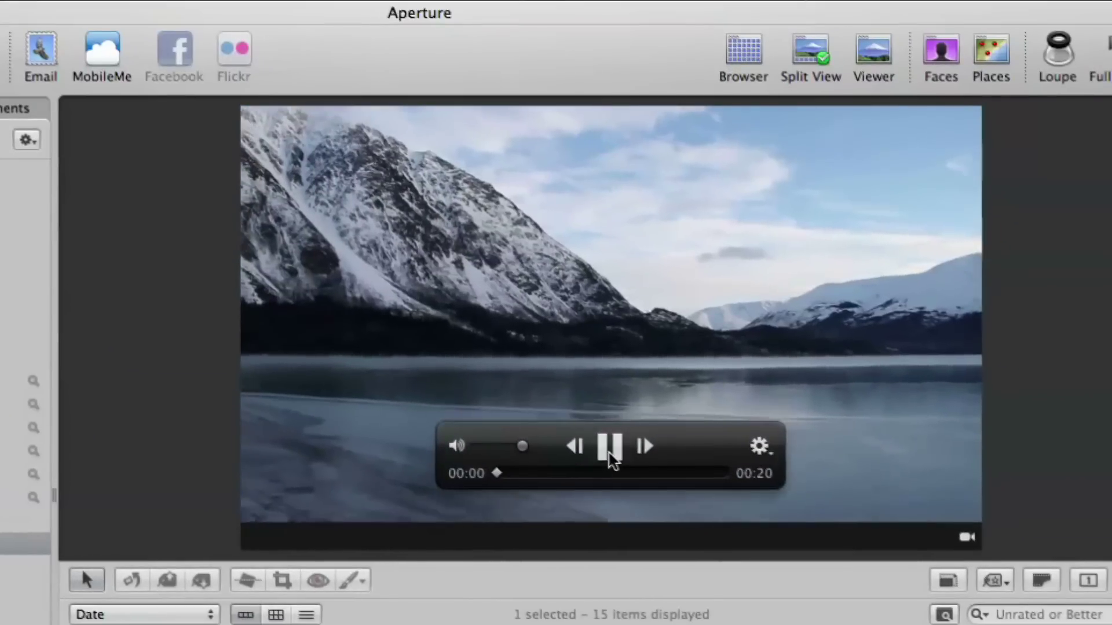
{"action": "left_click", "coordinate": [610, 455]}
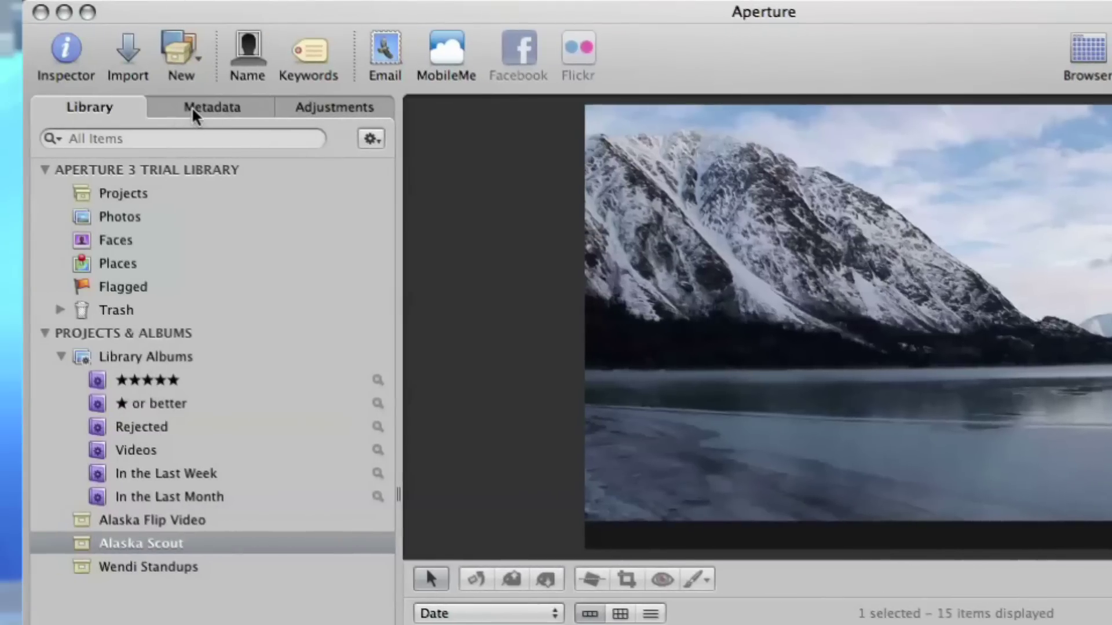
{"action": "left_click", "coordinate": [194, 114]}
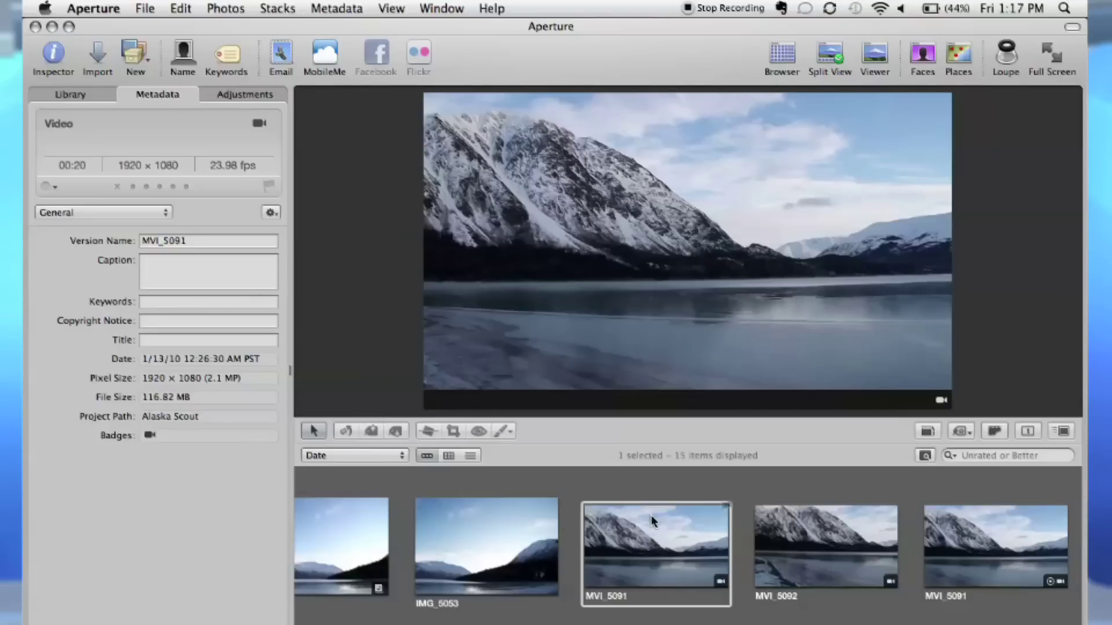
{"action": "left_click", "coordinate": [104, 7]}
{"action": "left_click", "coordinate": [119, 56]}
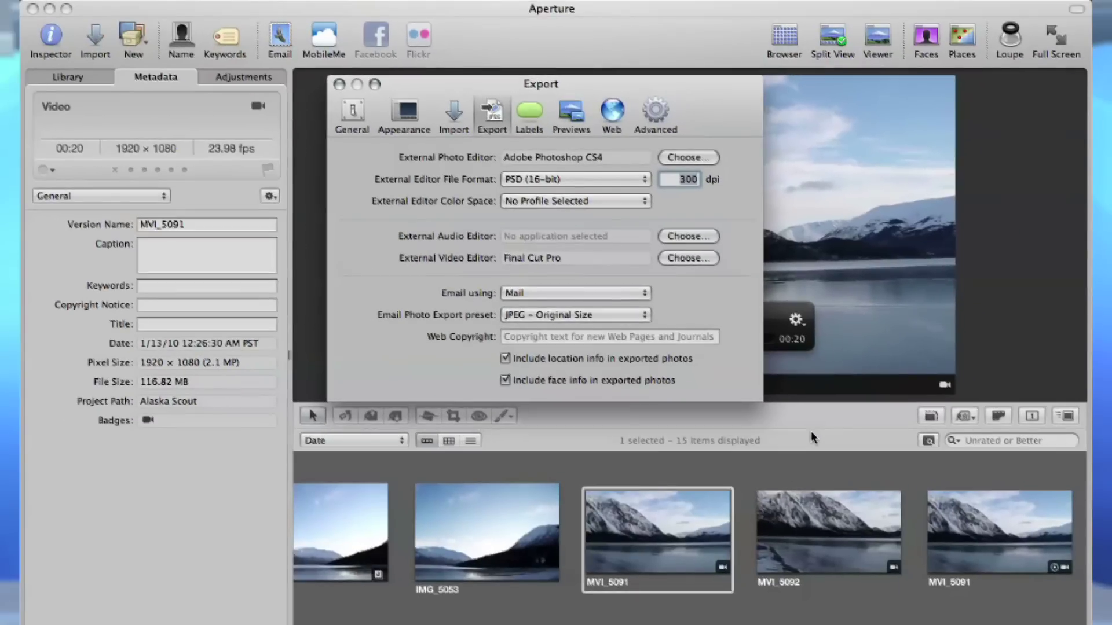
{"action": "left_click", "coordinate": [339, 85]}
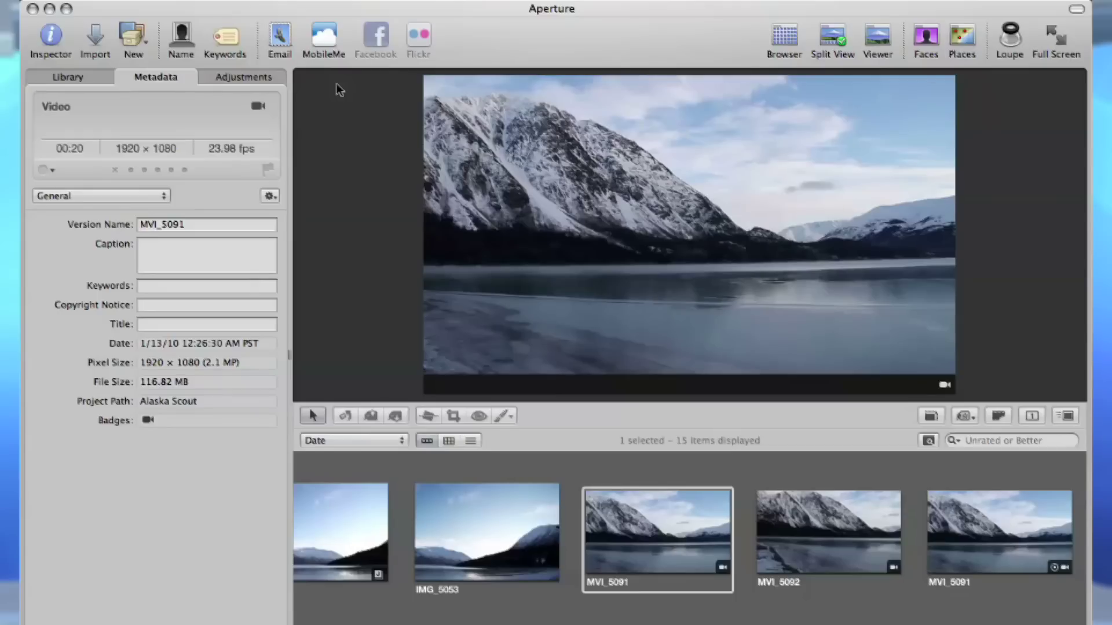
{"action": "mouse_move", "coordinate": [495, 315]}
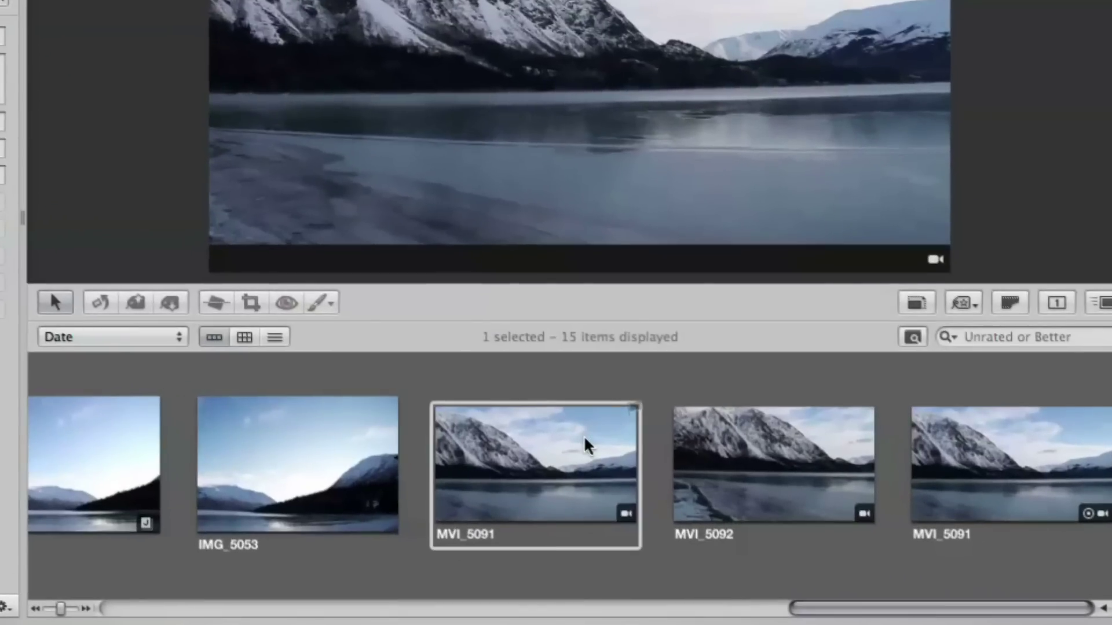
- Send the MVI_5091 clip to Final Cut Pro with Edit with Final Cut Pro…
{"action": "right_click", "coordinate": [584, 436]}
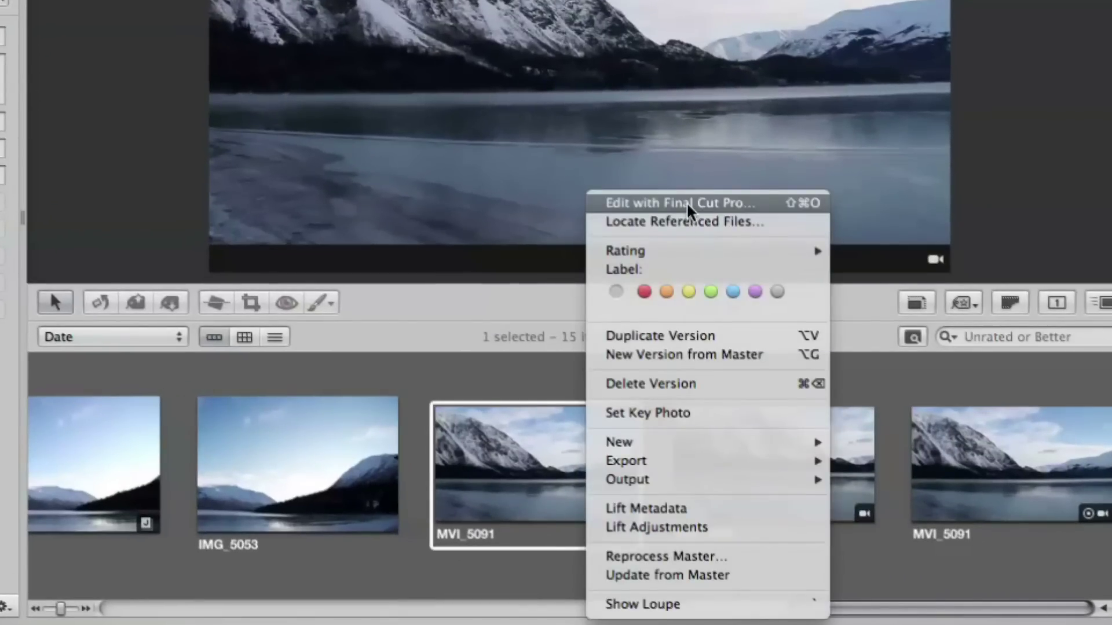
{"action": "left_click", "coordinate": [686, 202]}
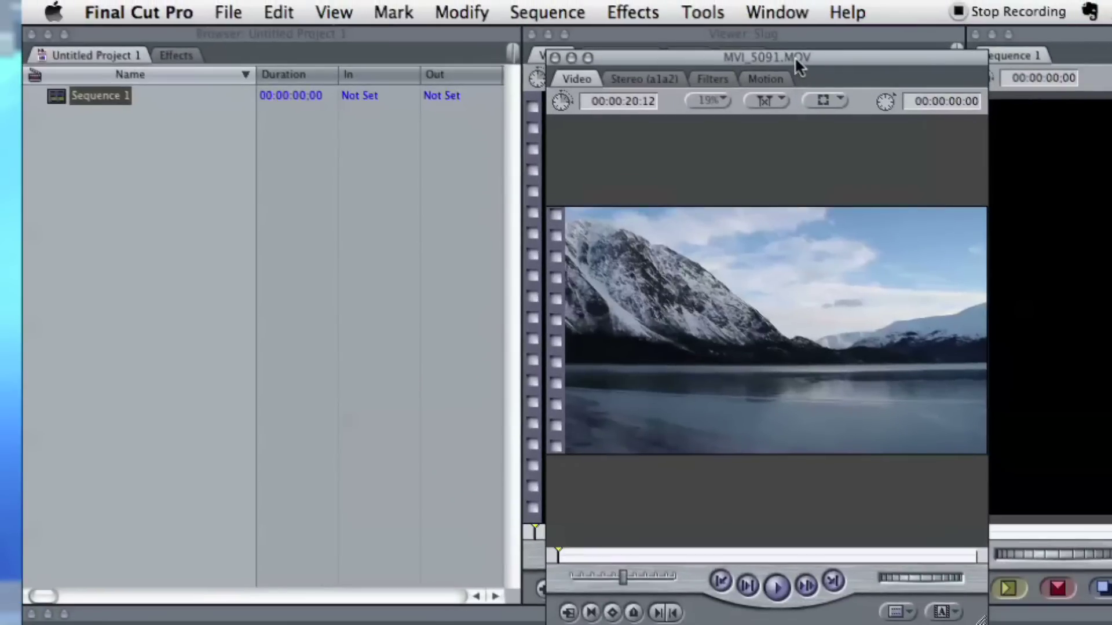
- Drag MVI_5091.MOV into the Untitled Project 1 browser and scroll to its Frame Size and Vid Rate columns
{"action": "left_click_drag", "start_coordinate": [795, 56], "coordinate": [760, 115]}
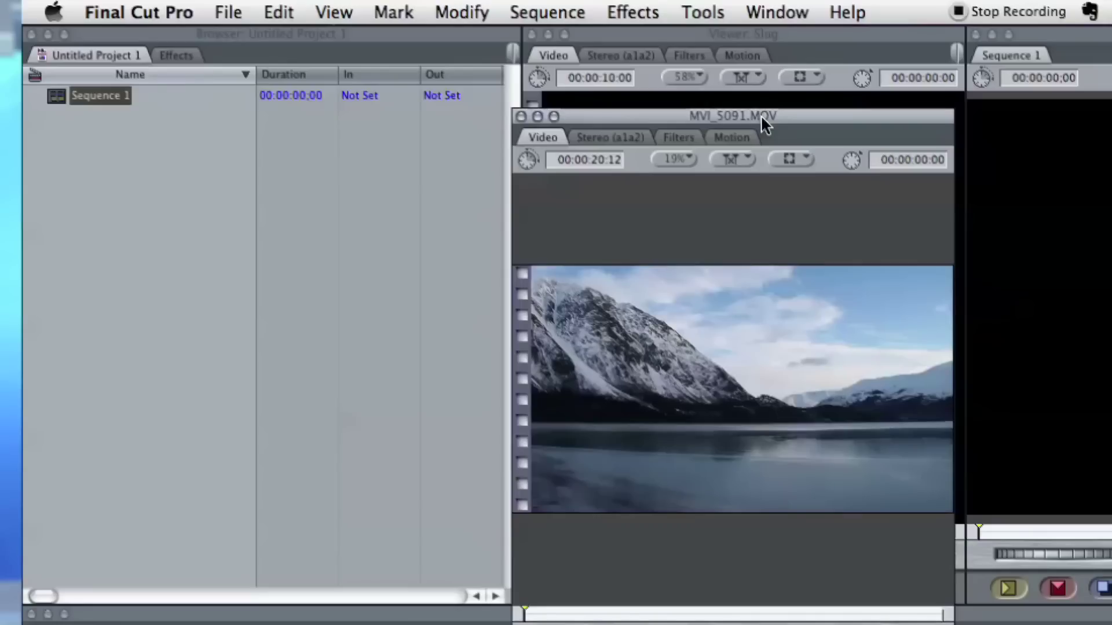
{"action": "left_click_drag", "start_coordinate": [731, 349], "coordinate": [175, 341]}
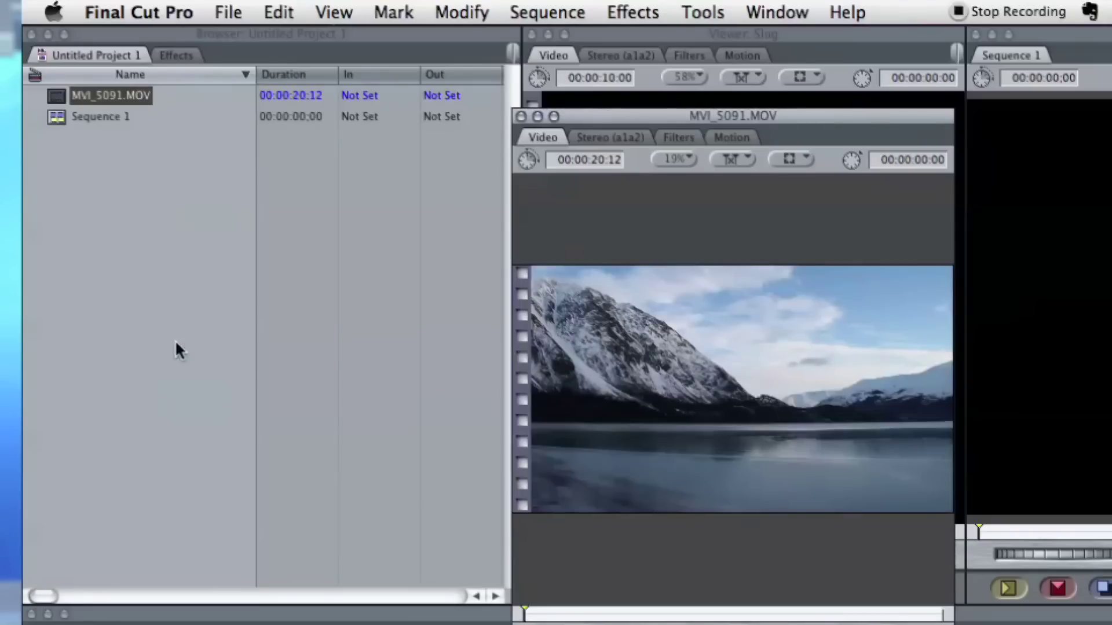
{"action": "scroll", "coordinate": [303, 210], "scroll_direction": "right", "scroll_amount": 5}
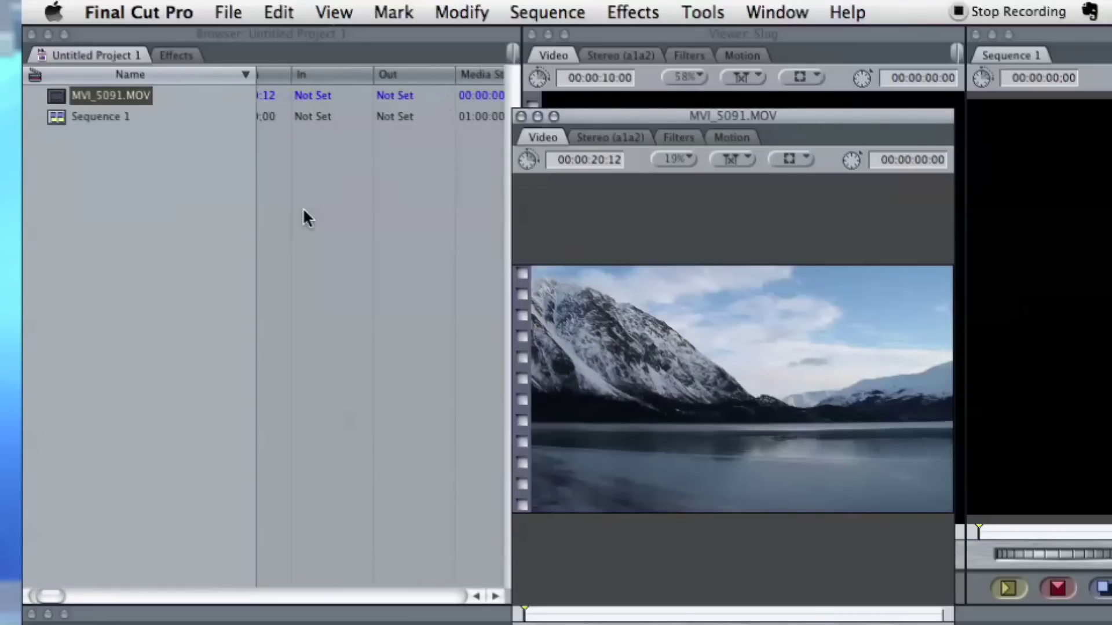
{"action": "scroll", "coordinate": [304, 218], "scroll_direction": "right", "scroll_amount": 6}
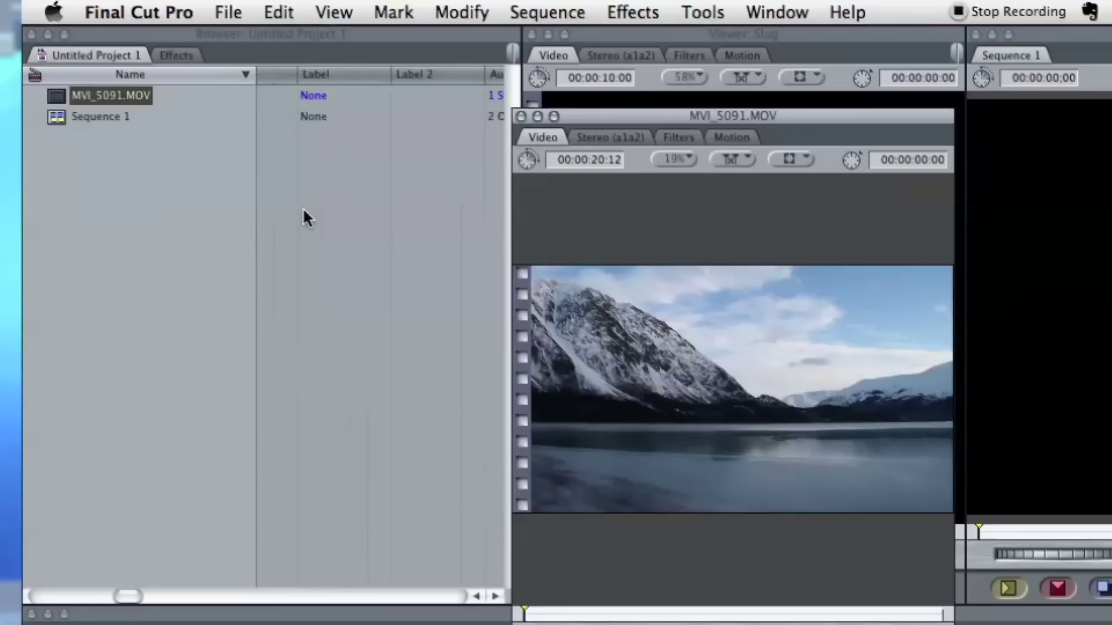
{"action": "scroll", "coordinate": [303, 208], "scroll_direction": "right", "scroll_amount": 2}
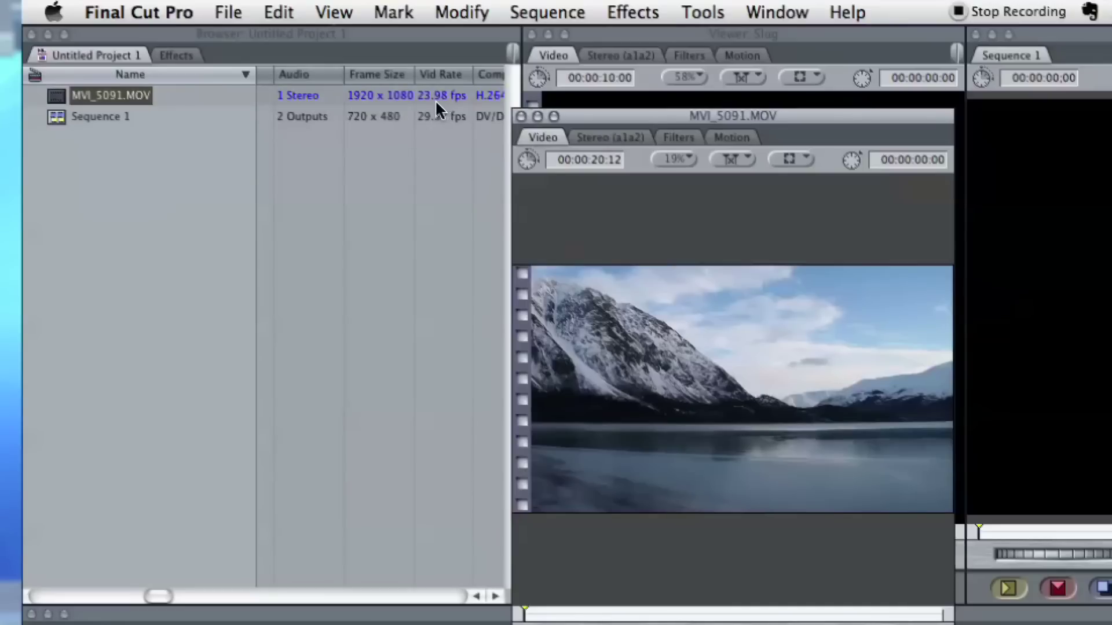
{"action": "scroll", "coordinate": [398, 161], "scroll_direction": "right", "scroll_amount": 2}
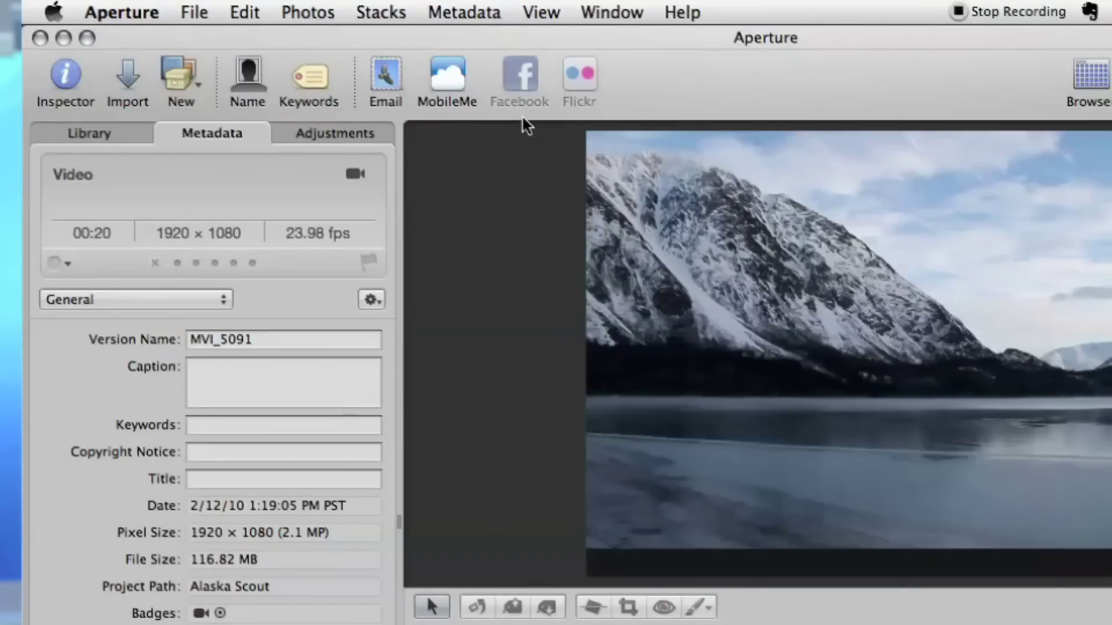
- Set Compressor as the External Video Editor in Aperture's Export preferences
{"action": "left_click", "coordinate": [118, 13]}
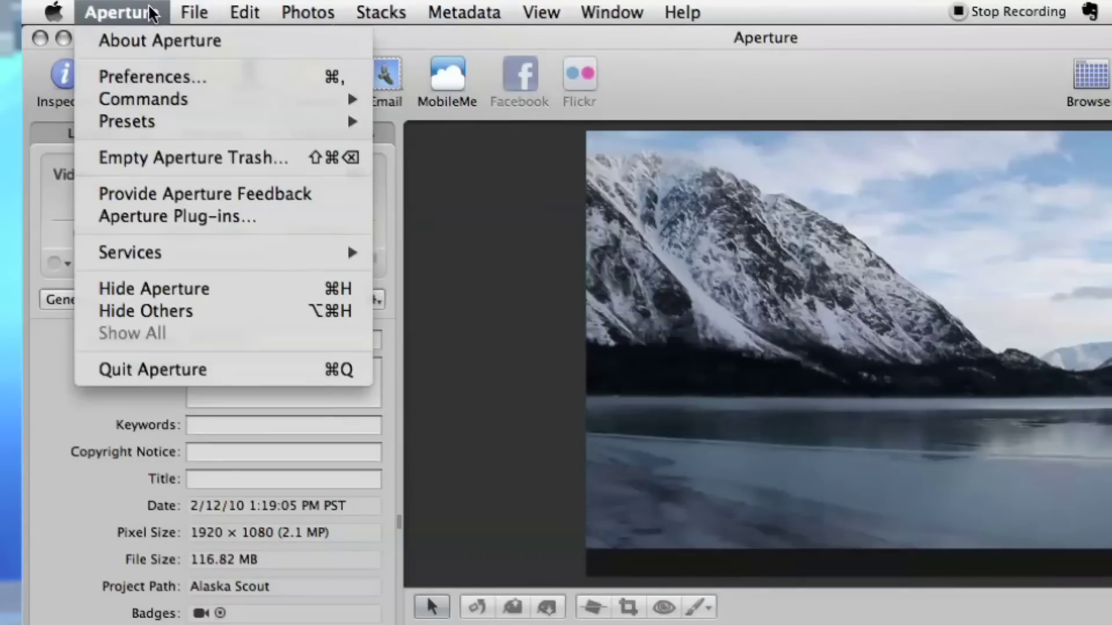
{"action": "left_click", "coordinate": [164, 87]}
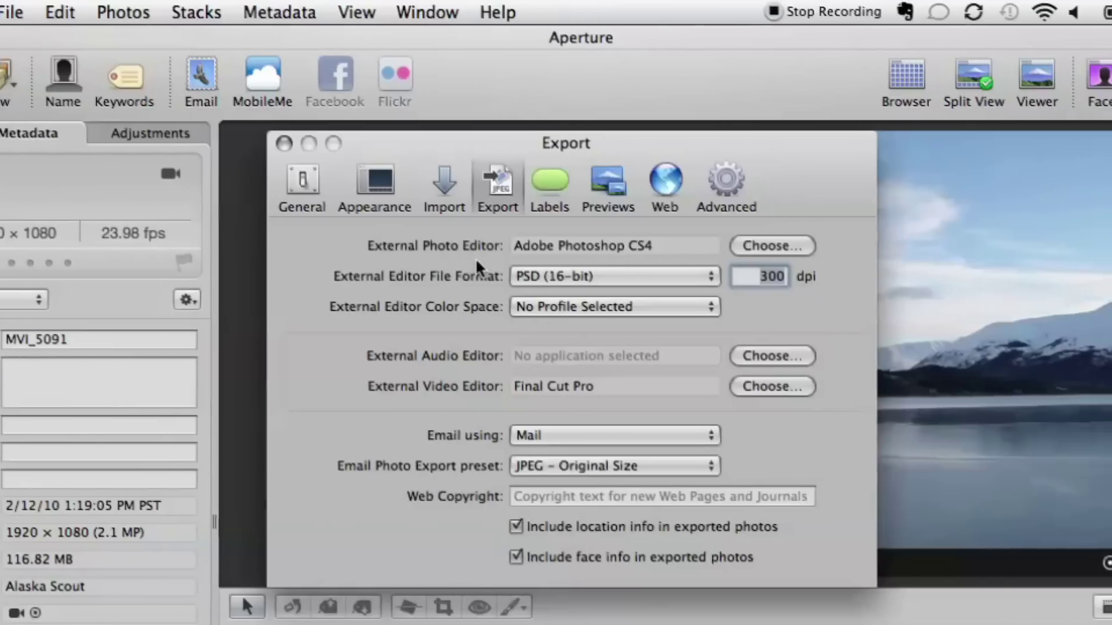
{"action": "left_click", "coordinate": [766, 388]}
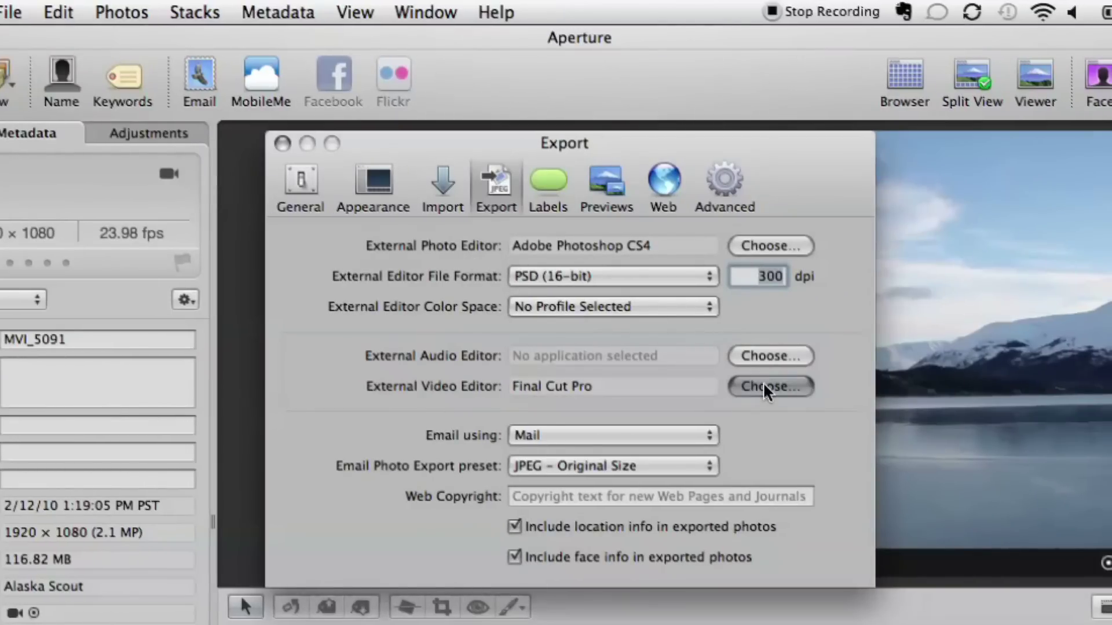
{"action": "scroll", "coordinate": [569, 379], "scroll_direction": "down", "scroll_amount": 2}
{"action": "scroll", "coordinate": [569, 379], "scroll_direction": "down", "scroll_amount": 5}
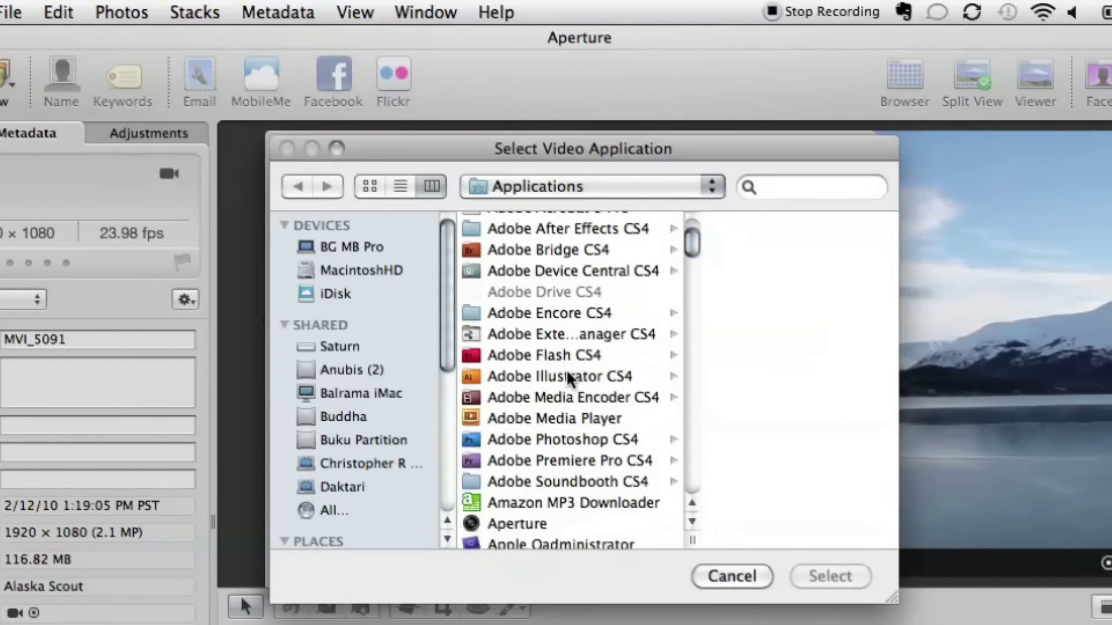
{"action": "scroll", "coordinate": [569, 379], "scroll_direction": "down", "scroll_amount": 5}
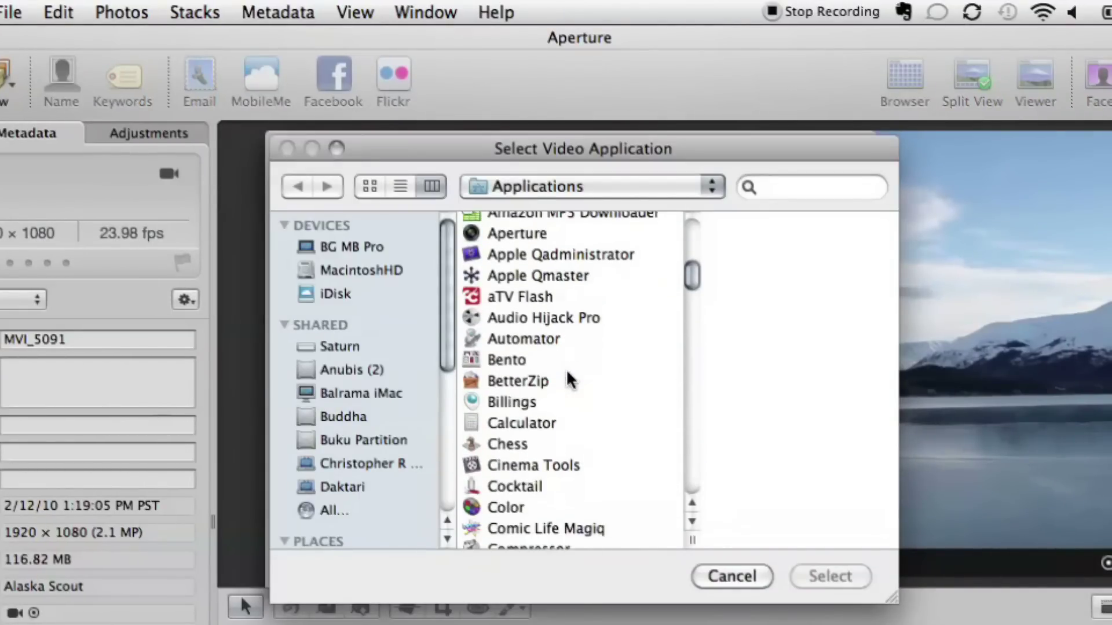
{"action": "left_click", "coordinate": [539, 442]}
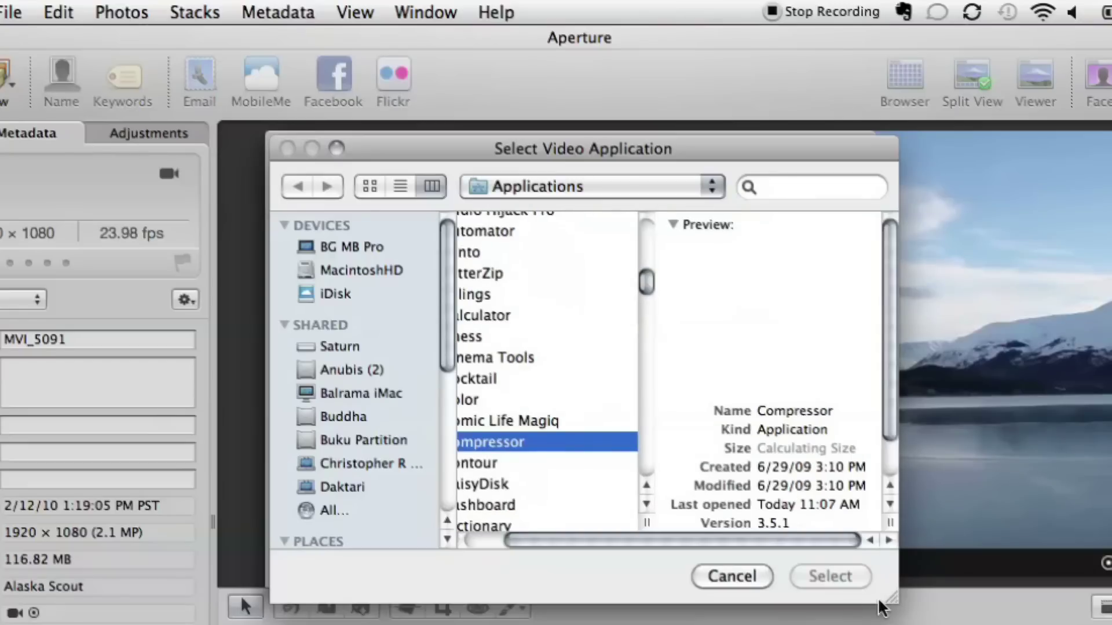
{"action": "left_click", "coordinate": [831, 576]}
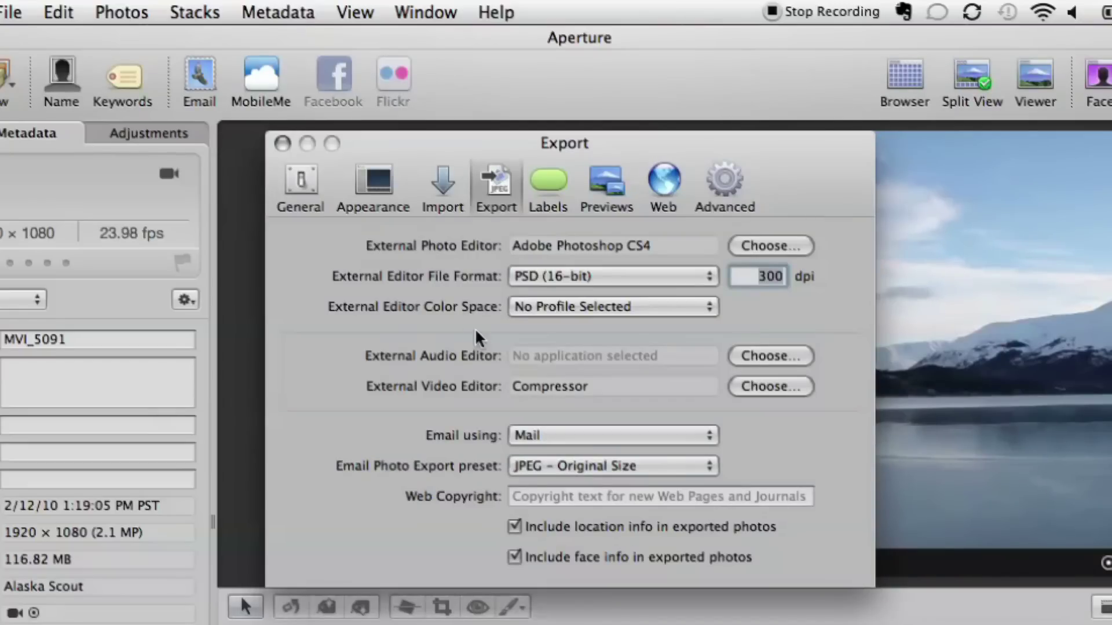
- Close Preferences and open the Alaska Flip Video project from the library
{"action": "left_click", "coordinate": [282, 145]}
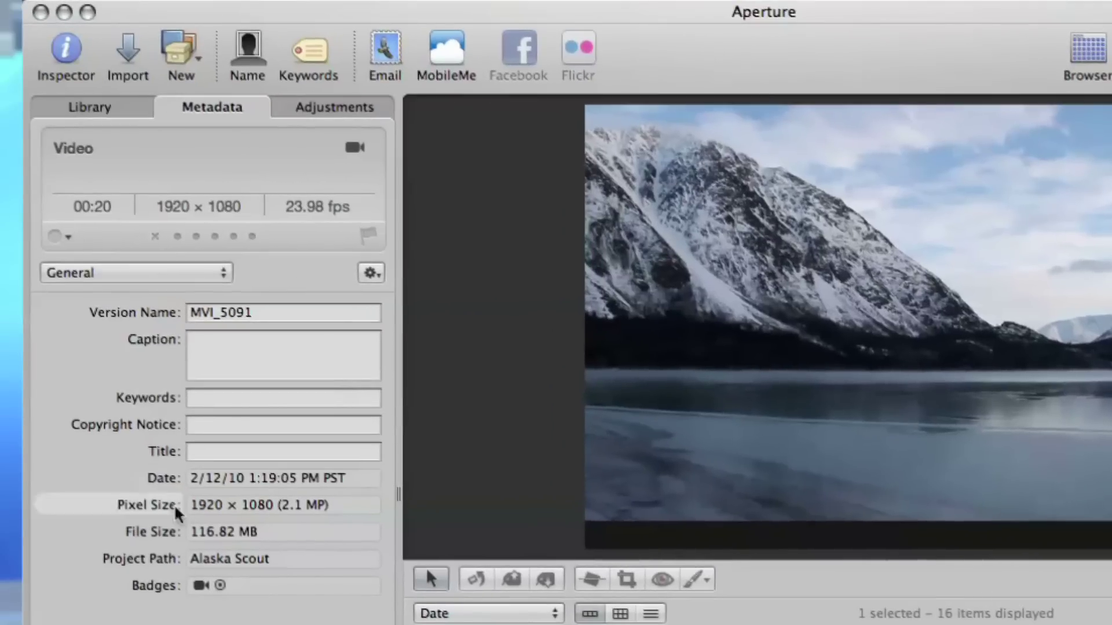
{"action": "left_click", "coordinate": [92, 108]}
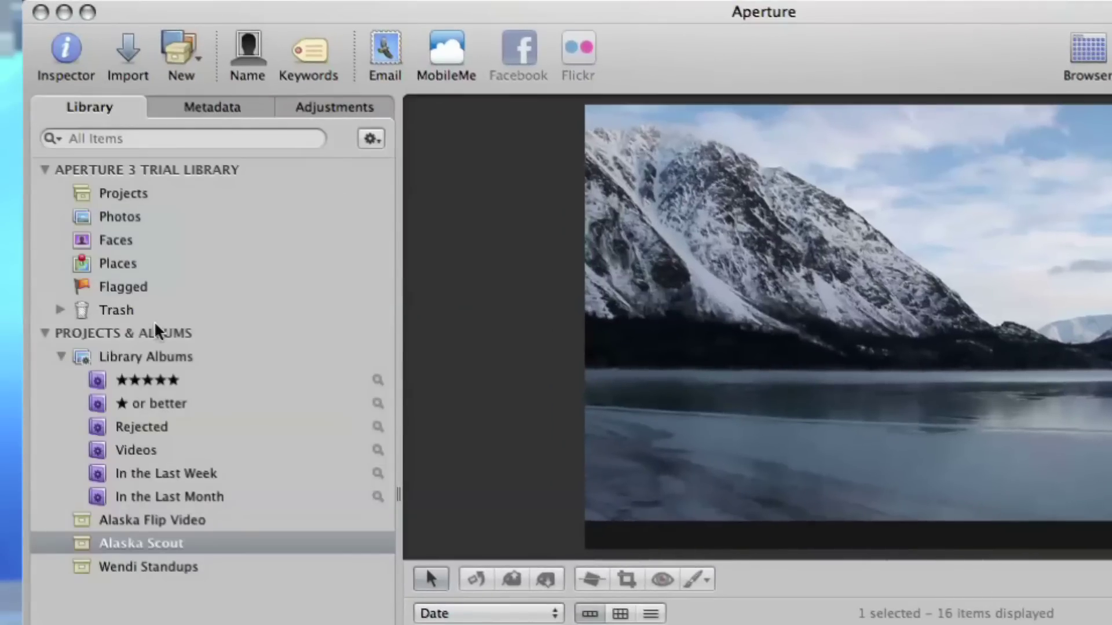
{"action": "left_click", "coordinate": [164, 523]}
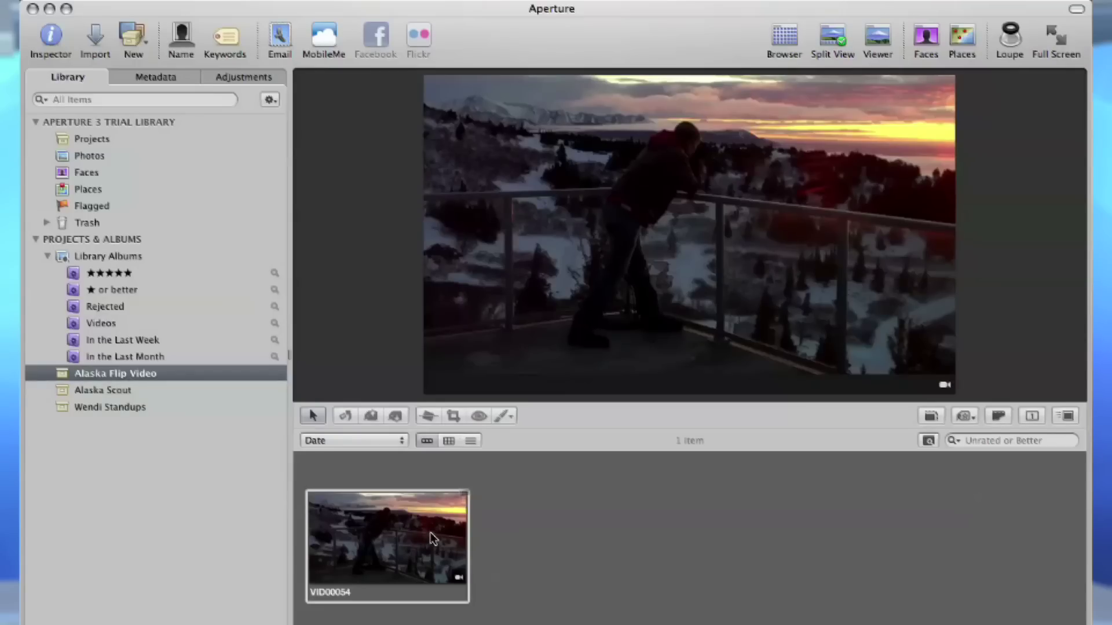
- Send the VID00054 clip to Compressor with Edit with Compressor…
{"action": "right_click", "coordinate": [430, 532]}
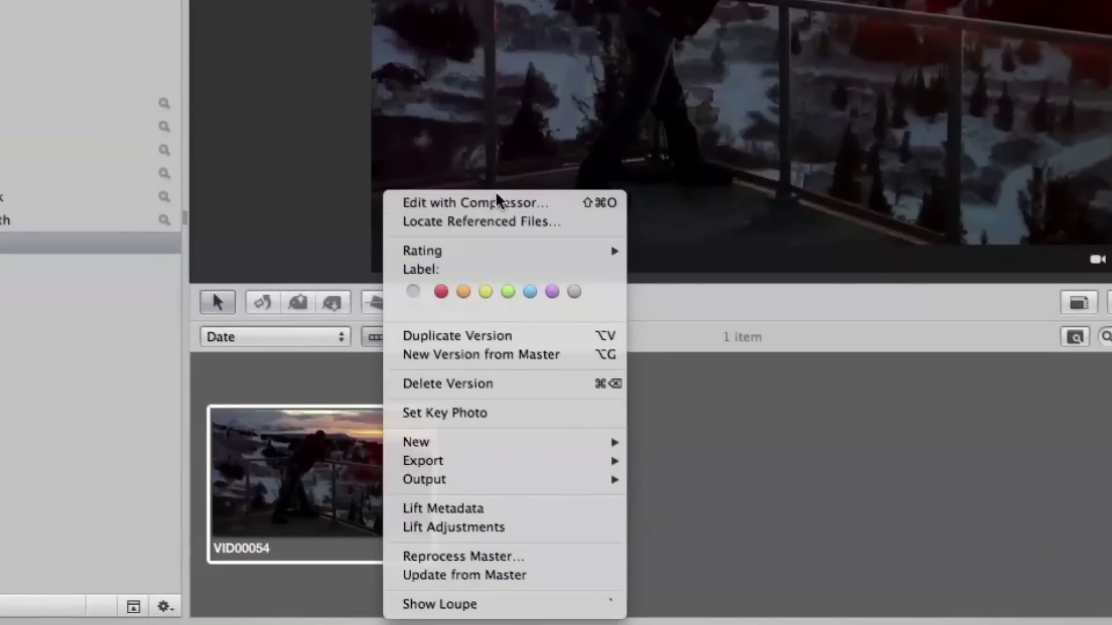
{"action": "left_click", "coordinate": [499, 203]}
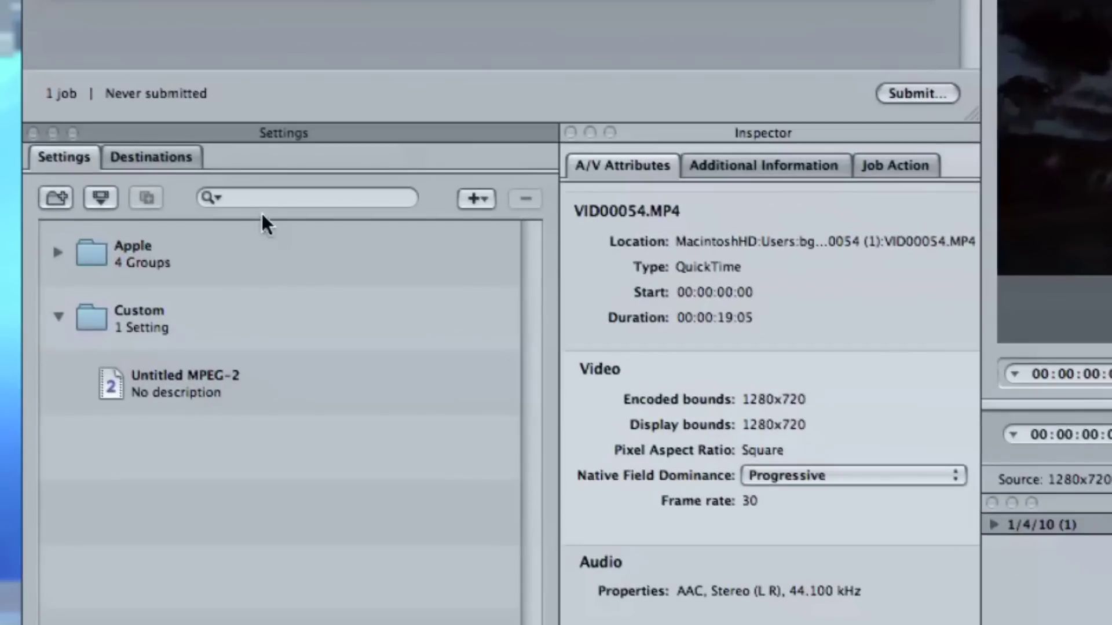
- Search Compressor's settings for 'prore' to list the Apple ProRes 422 presets
{"action": "left_click", "coordinate": [263, 200]}
{"action": "type", "text": "prore"}
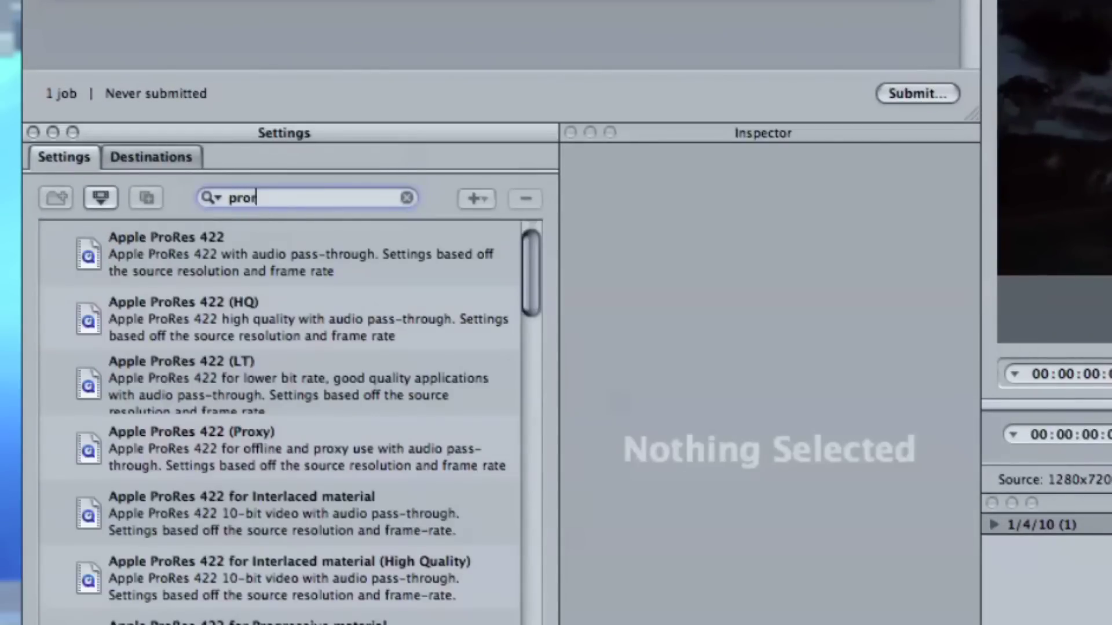